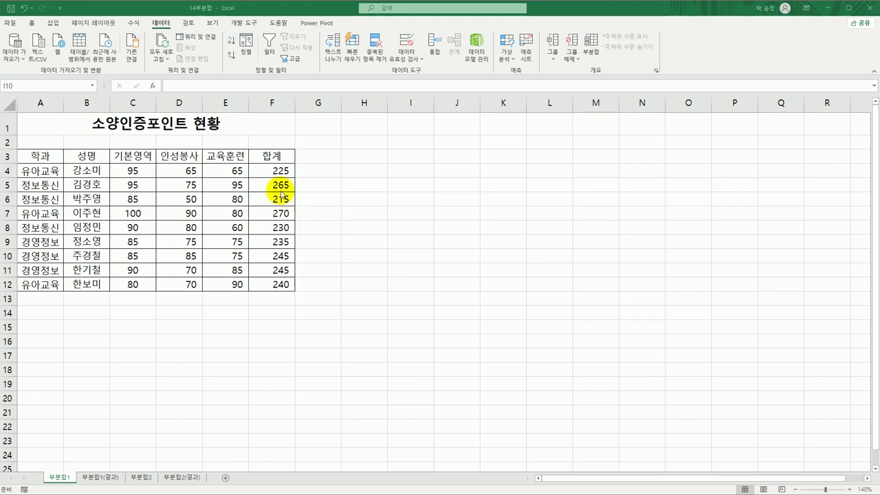
Sort the 소양인증포인트 현황 table in ascending order by the 학과 column.
{"action": "left_click", "coordinate": [240, 127]}
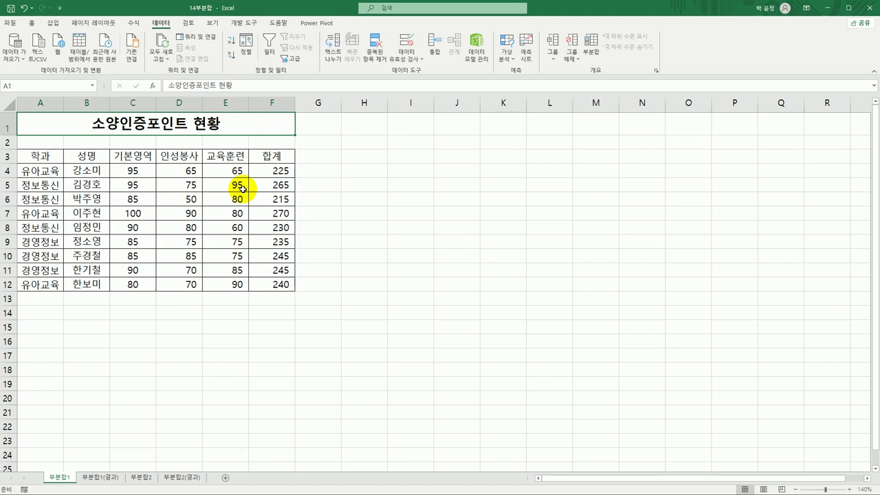
{"action": "left_click", "coordinate": [51, 158]}
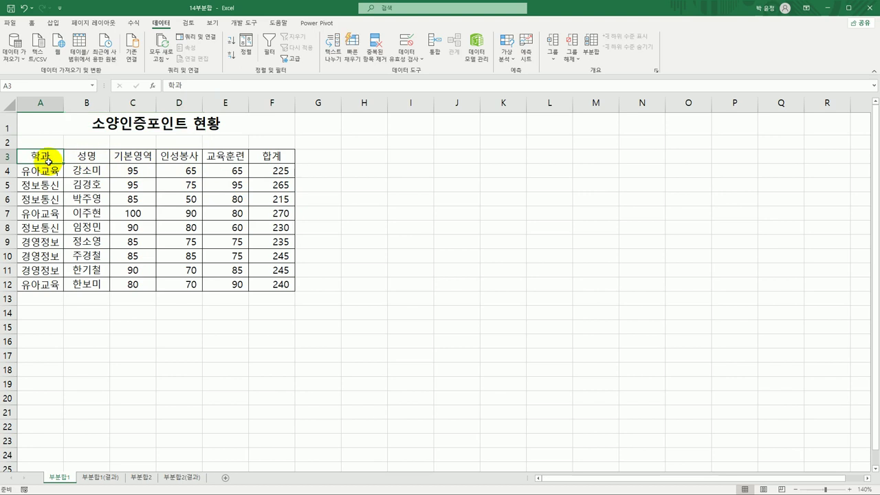
{"action": "left_click", "coordinate": [51, 255]}
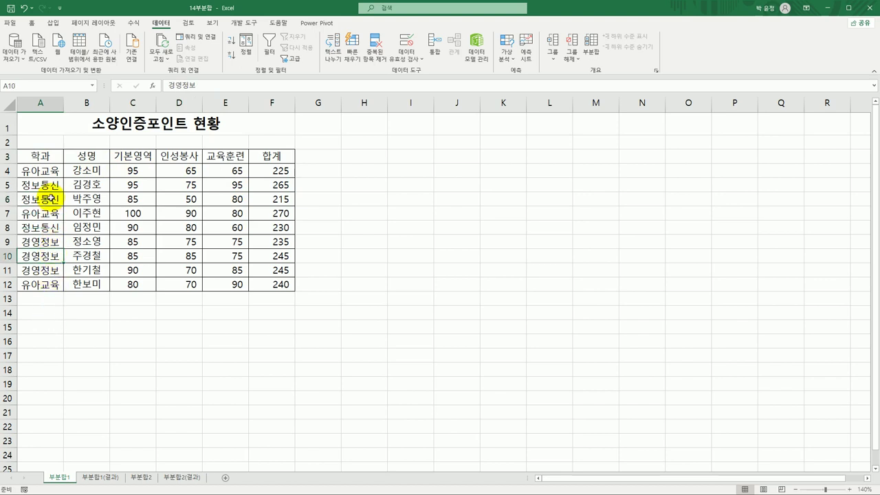
{"action": "left_click", "coordinate": [51, 198]}
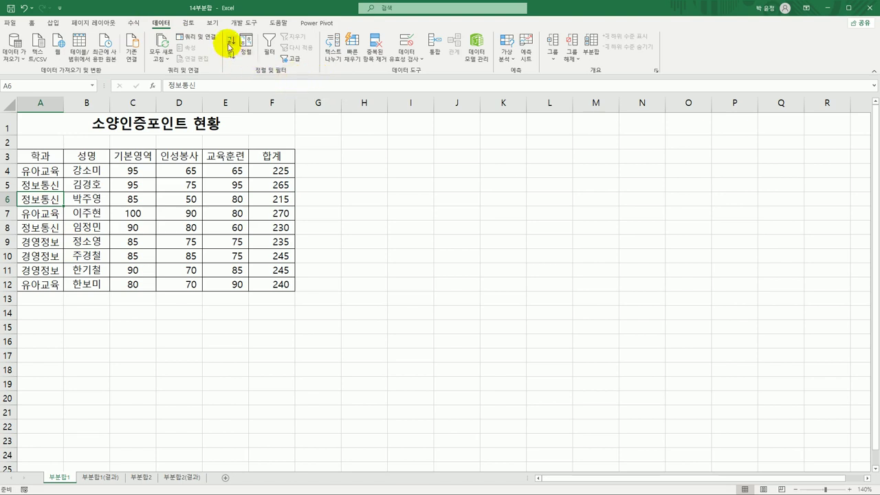
{"action": "left_click", "coordinate": [231, 45]}
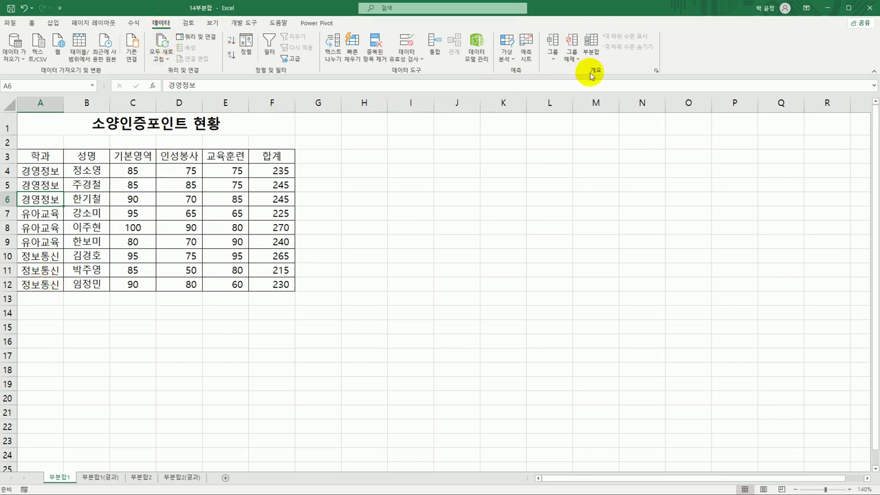
Add subtotals to the table grouped by 학과, using the minimum (최소) function on the 합계 column.
{"action": "left_click", "coordinate": [591, 48]}
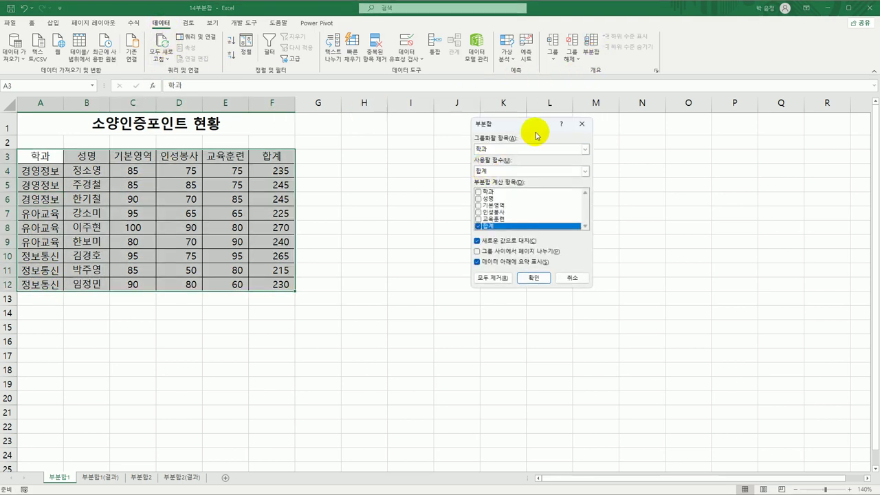
{"action": "left_click_drag", "start_coordinate": [531, 129], "coordinate": [415, 128]}
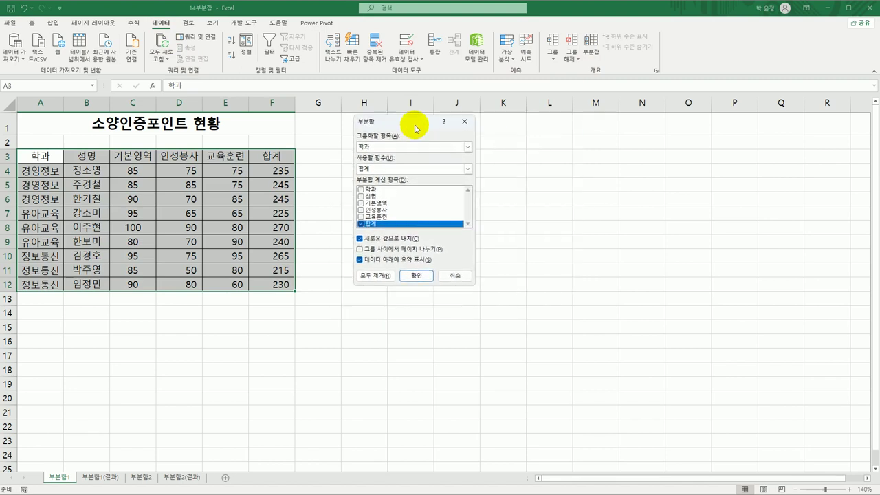
{"action": "left_click", "coordinate": [466, 146]}
{"action": "left_click", "coordinate": [378, 156]}
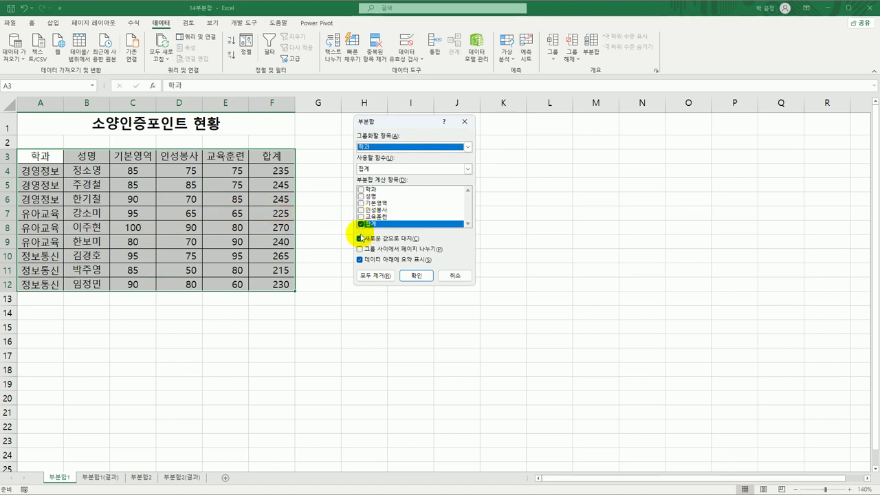
{"action": "left_click", "coordinate": [399, 169]}
{"action": "left_click", "coordinate": [389, 206]}
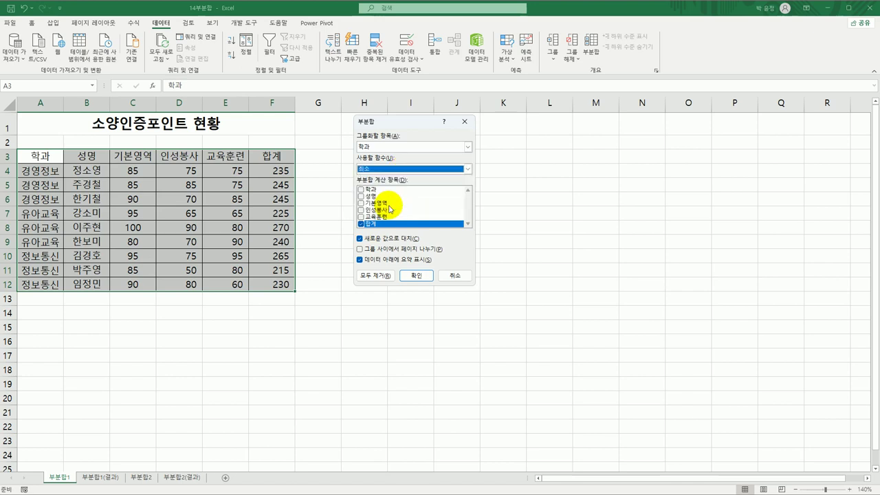
{"action": "left_click", "coordinate": [415, 275]}
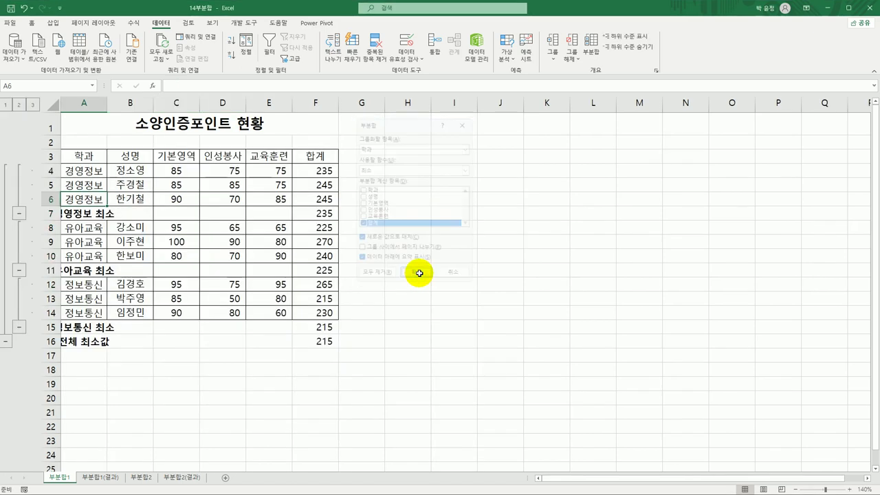
Fit column A's width to its contents and check the minimum subtotal formulas in the 합계 column.
{"action": "double_click", "coordinate": [107, 103]}
{"action": "left_click", "coordinate": [346, 213]}
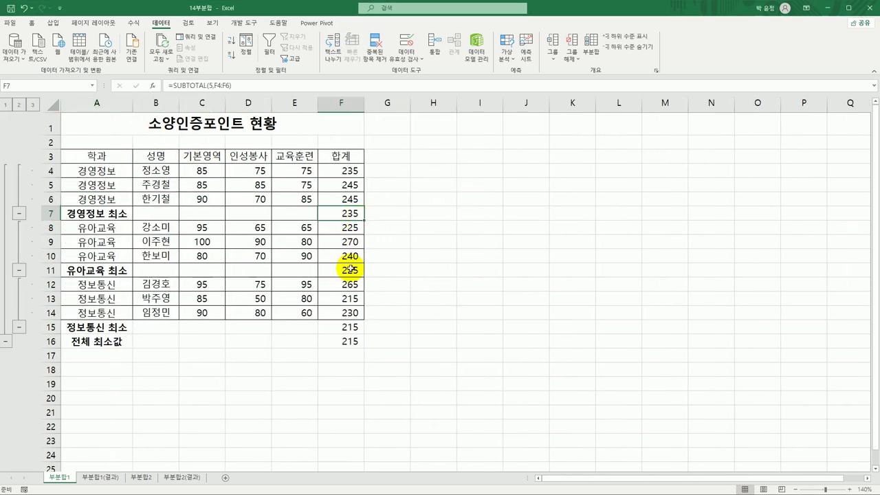
{"action": "left_click", "coordinate": [349, 270]}
{"action": "left_click", "coordinate": [351, 327]}
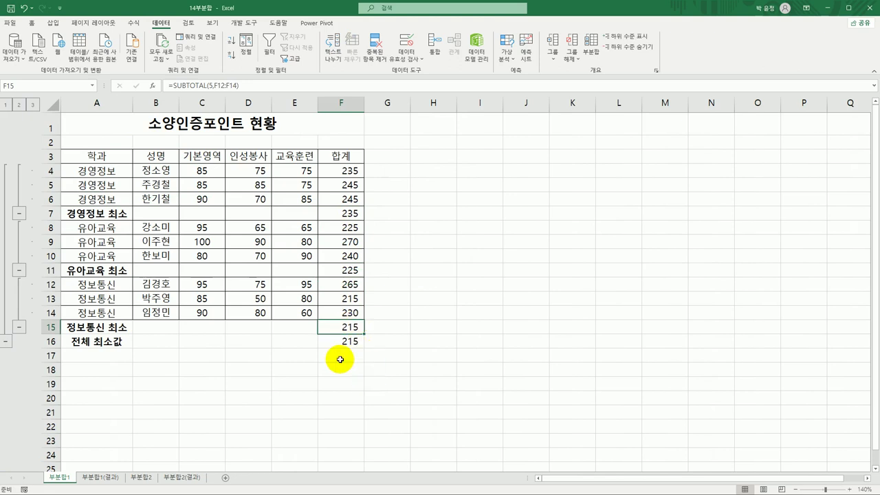
Add 학과 subtotals with the average (평균) function for 기본영역, 인성봉사 and 교육훈련, keeping the existing subtotals instead of replacing them.
{"action": "left_click", "coordinate": [234, 157]}
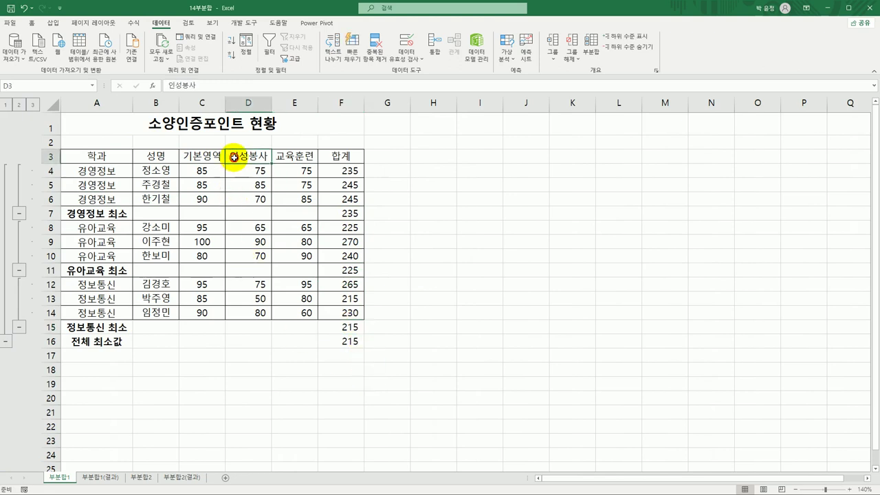
{"action": "left_click", "coordinate": [591, 50]}
{"action": "left_click_drag", "start_coordinate": [406, 121], "coordinate": [472, 136]}
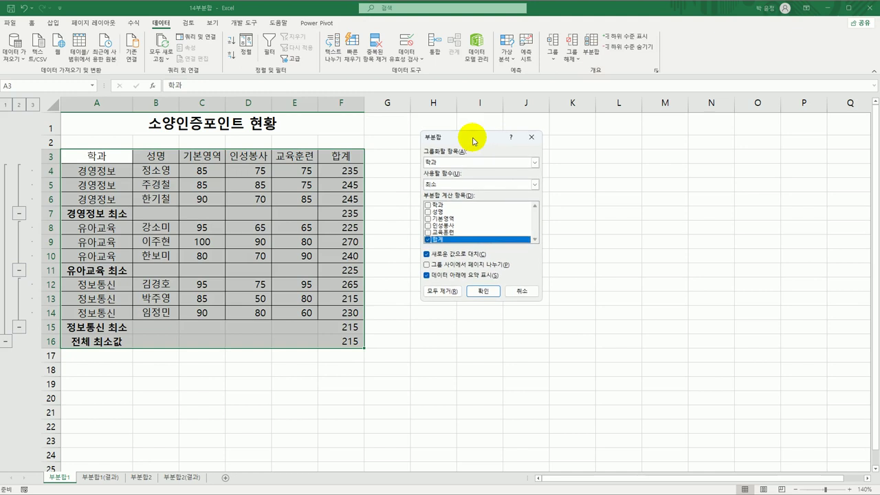
{"action": "left_click", "coordinate": [481, 185]}
{"action": "left_click", "coordinate": [472, 208]}
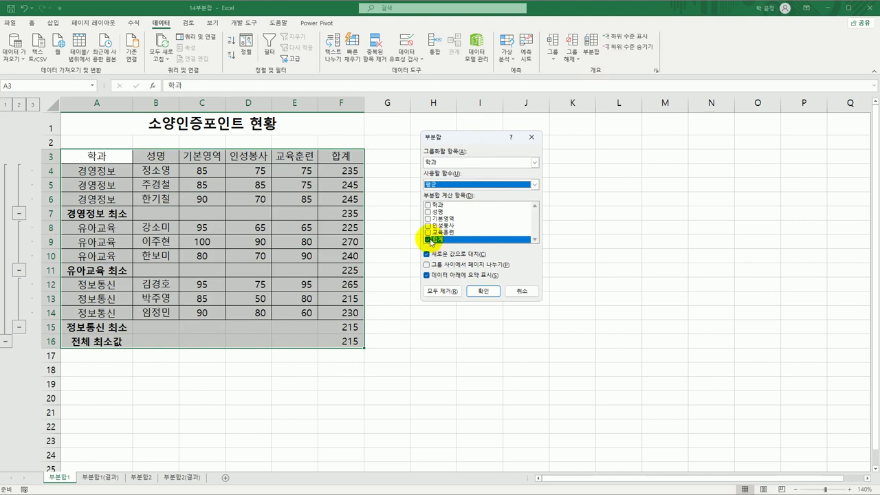
{"action": "left_click", "coordinate": [429, 240]}
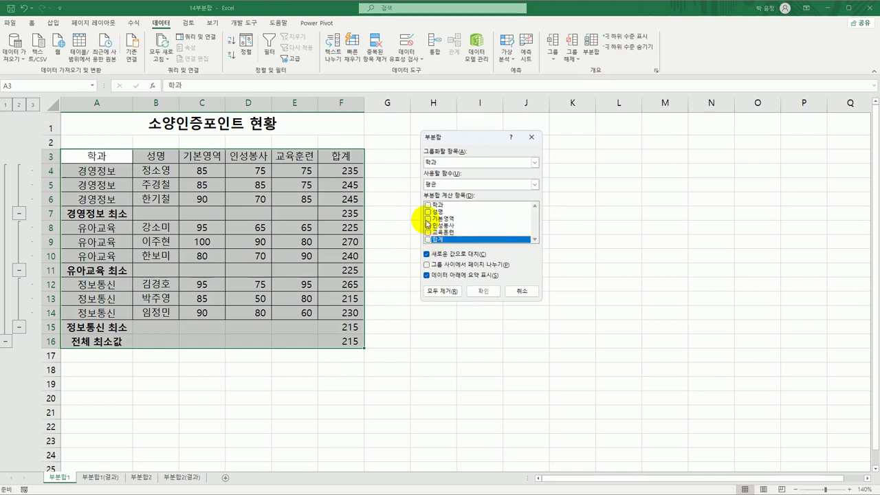
{"action": "left_click", "coordinate": [428, 219]}
{"action": "left_click", "coordinate": [427, 226]}
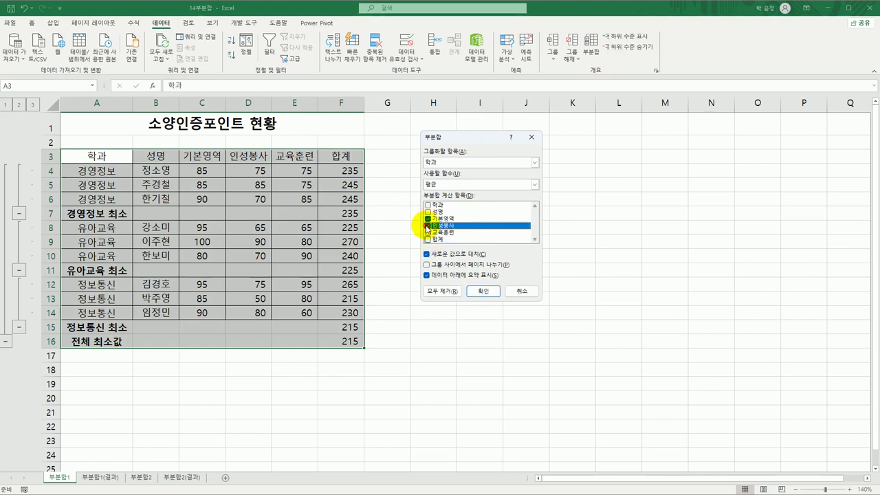
{"action": "left_click", "coordinate": [428, 233]}
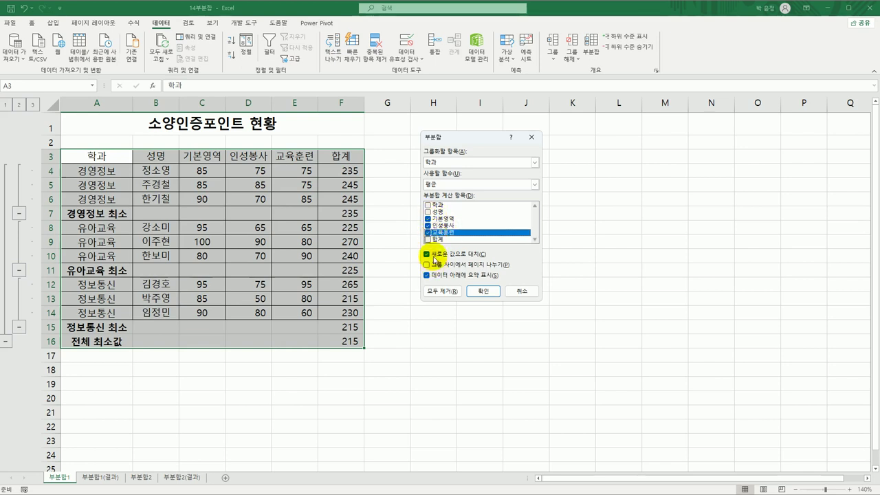
{"action": "left_click", "coordinate": [433, 257]}
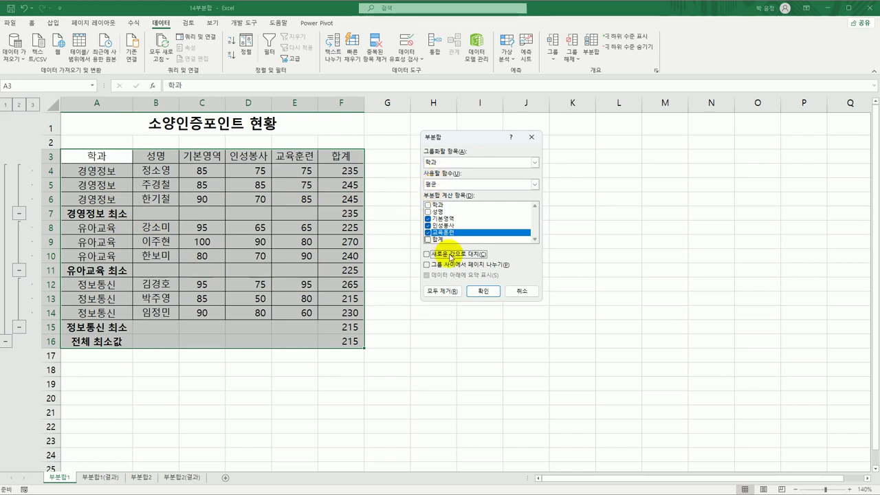
{"action": "left_click", "coordinate": [484, 291]}
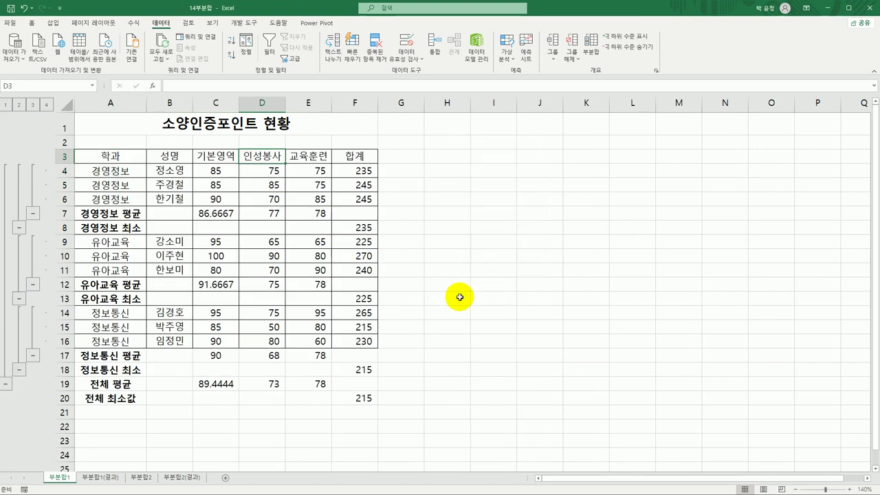
Format the 기본영역 average cells C7, C12, C17 and C19 with the custom number format 0.0.
{"action": "left_click", "coordinate": [216, 284]}
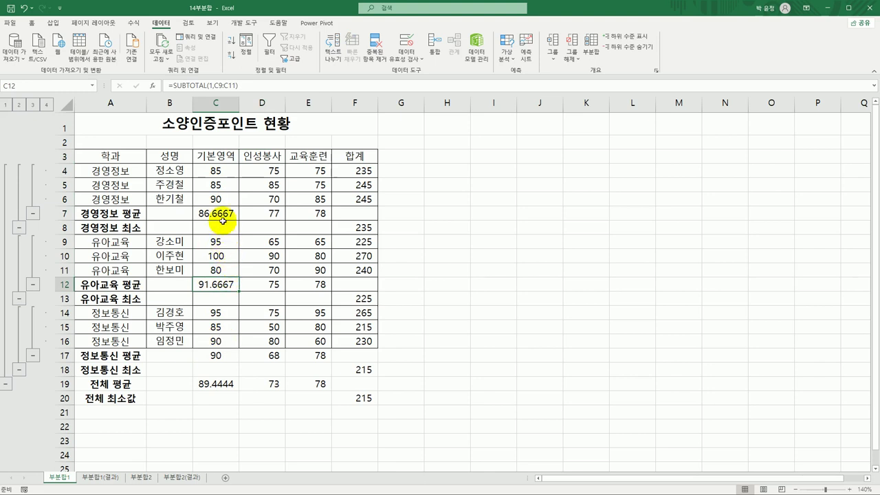
{"action": "left_click", "coordinate": [221, 215]}
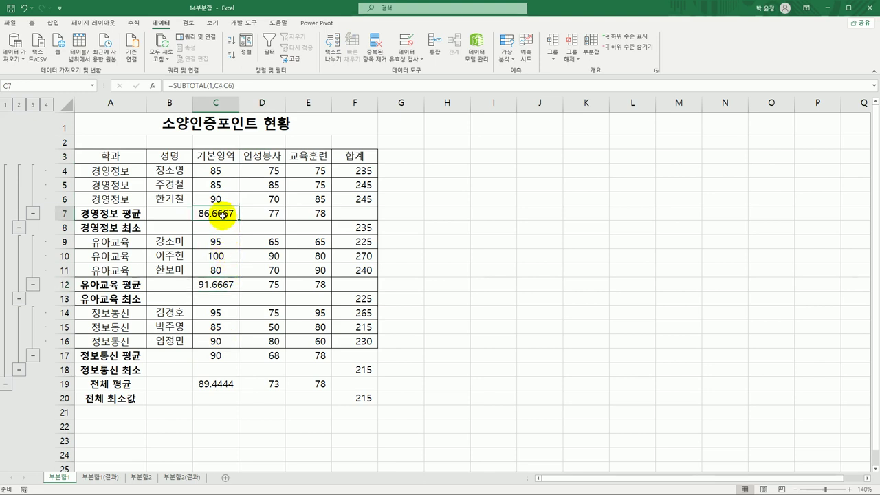
{"action": "left_click", "coordinate": [230, 285], "text": "ctrl"}
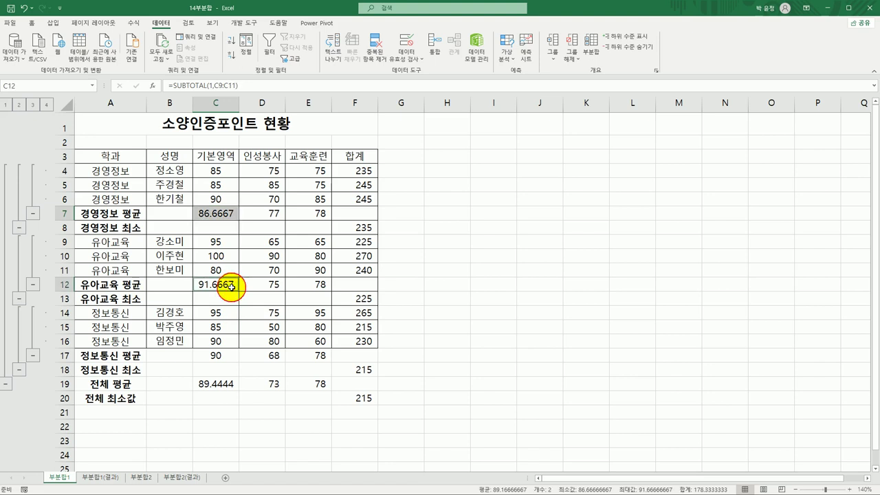
{"action": "left_click", "coordinate": [229, 357], "text": "ctrl"}
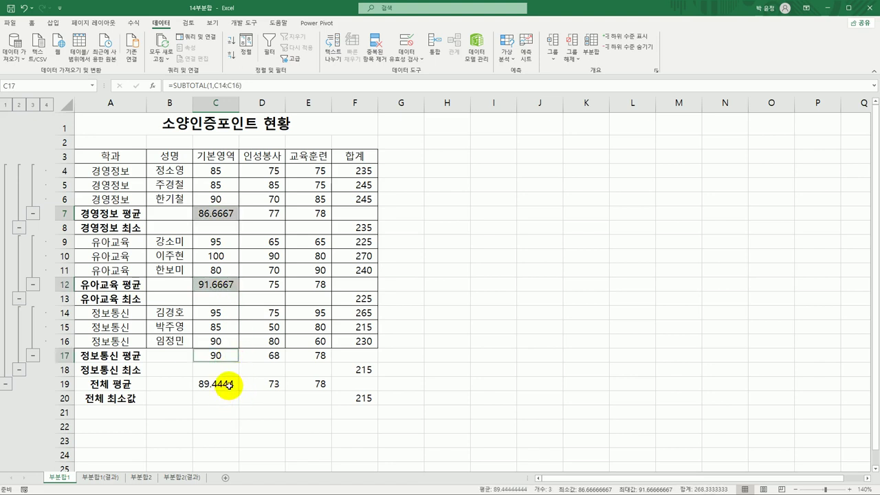
{"action": "left_click", "coordinate": [229, 385], "text": "ctrl"}
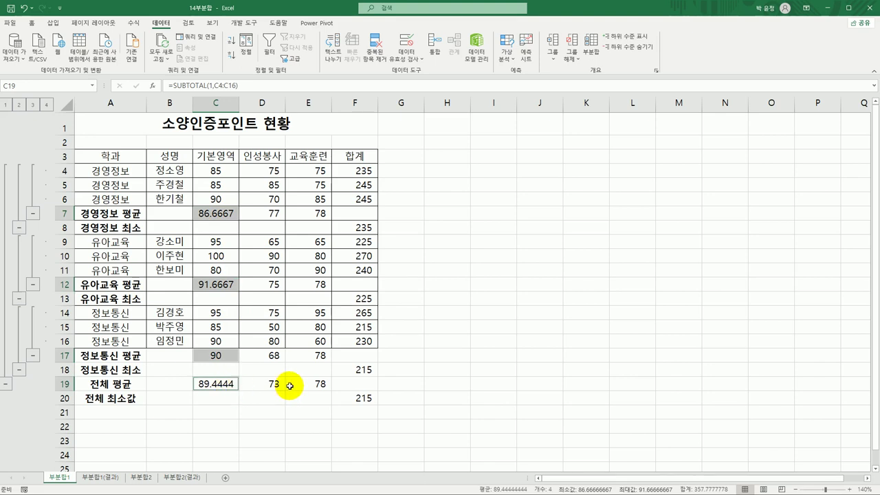
{"action": "right_click", "coordinate": [222, 214]}
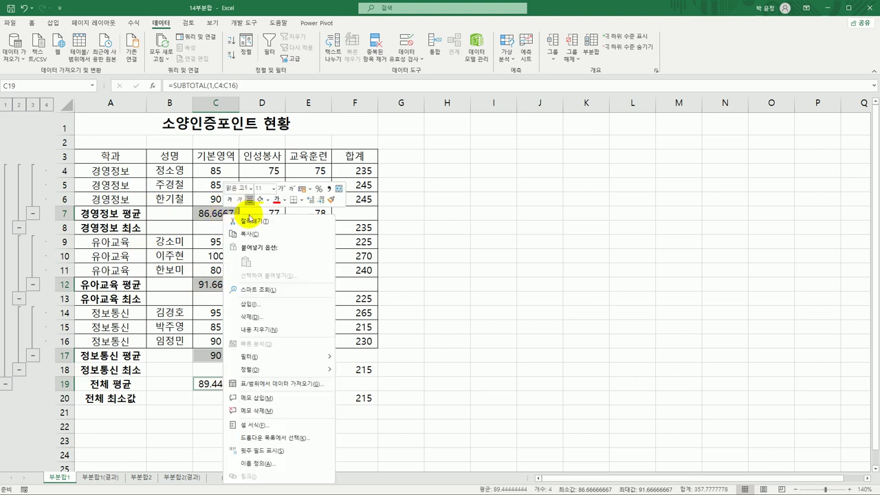
{"action": "left_click", "coordinate": [293, 421]}
{"action": "left_click_drag", "start_coordinate": [299, 249], "coordinate": [509, 148]}
{"action": "left_click", "coordinate": [412, 191]}
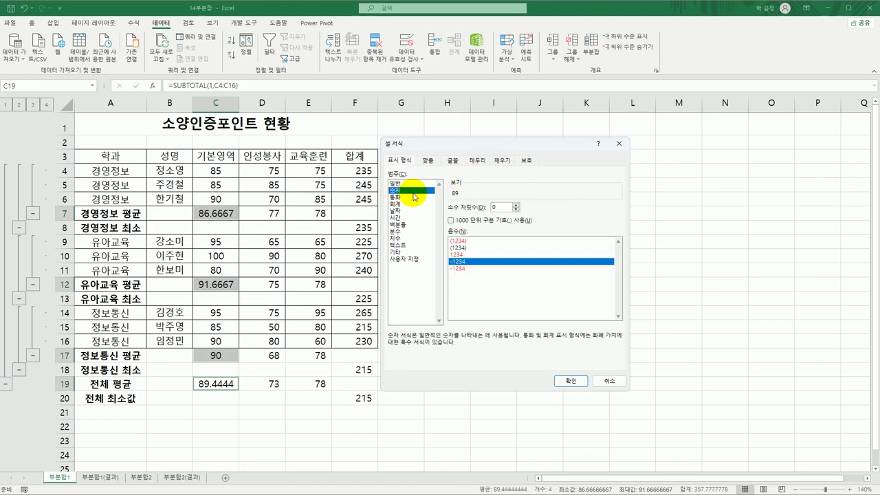
{"action": "left_click", "coordinate": [516, 205]}
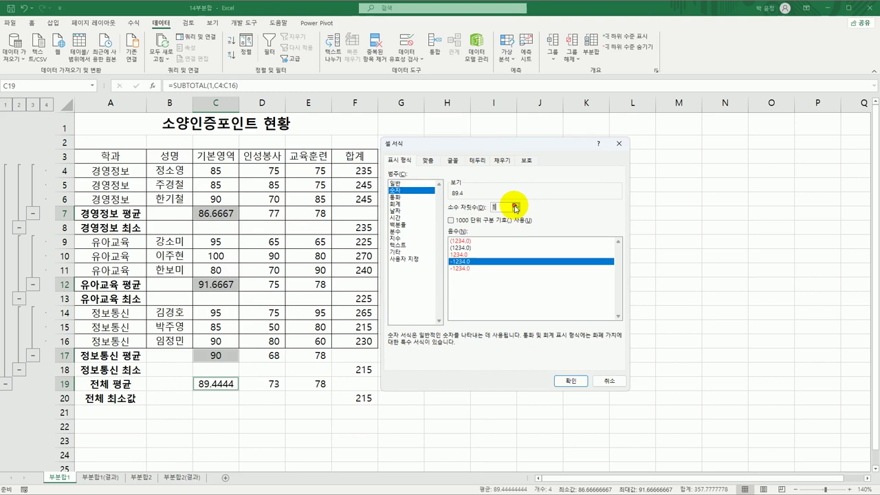
{"action": "left_click", "coordinate": [414, 259]}
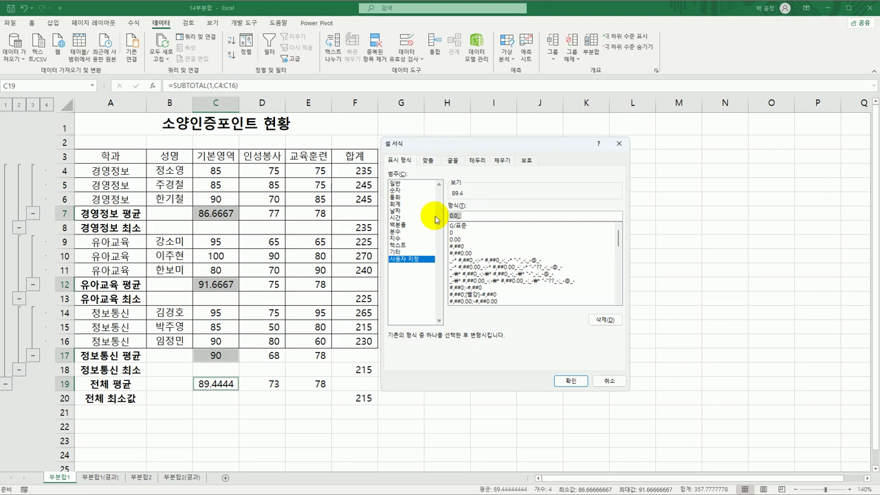
{"action": "type", "text": "0."}
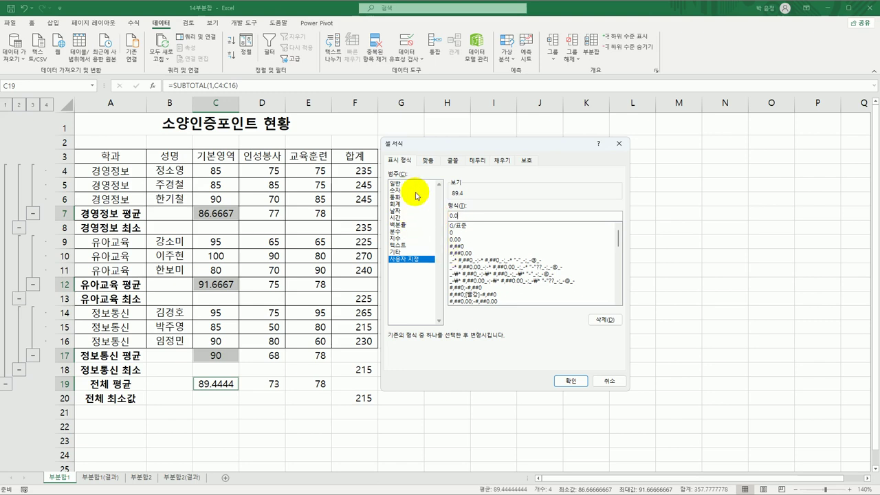
{"action": "left_click", "coordinate": [575, 382]}
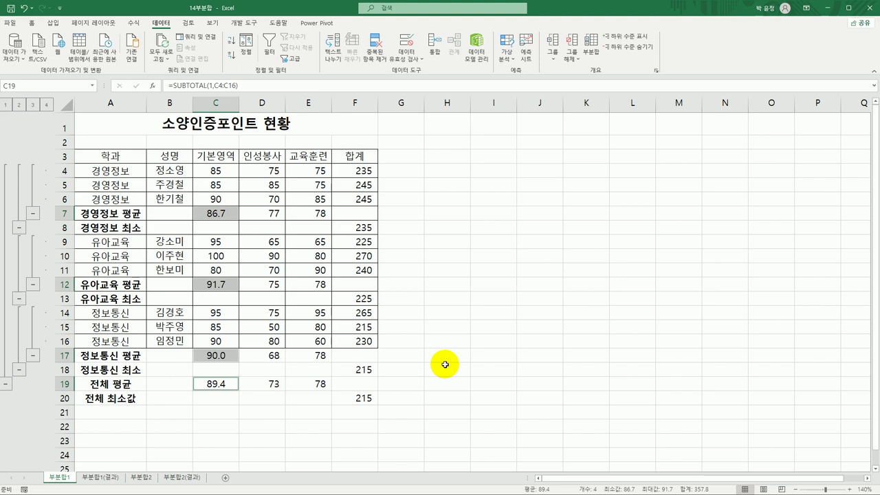
Compare the 부분합1 sheet with the 부분합1(결과) sheet, and open the 부분합2 sheet.
{"action": "left_click", "coordinate": [102, 479]}
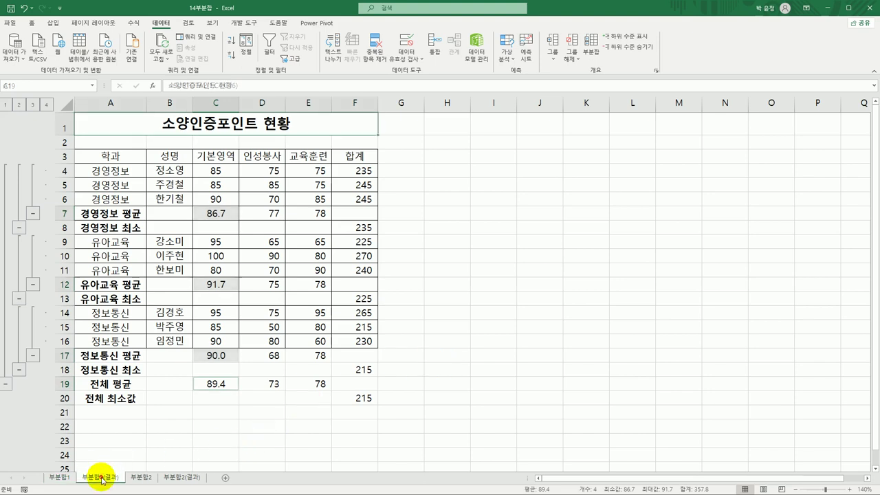
{"action": "left_click", "coordinate": [65, 479]}
{"action": "key", "text": "ctrl+Page_Down"}
{"action": "left_click", "coordinate": [62, 478]}
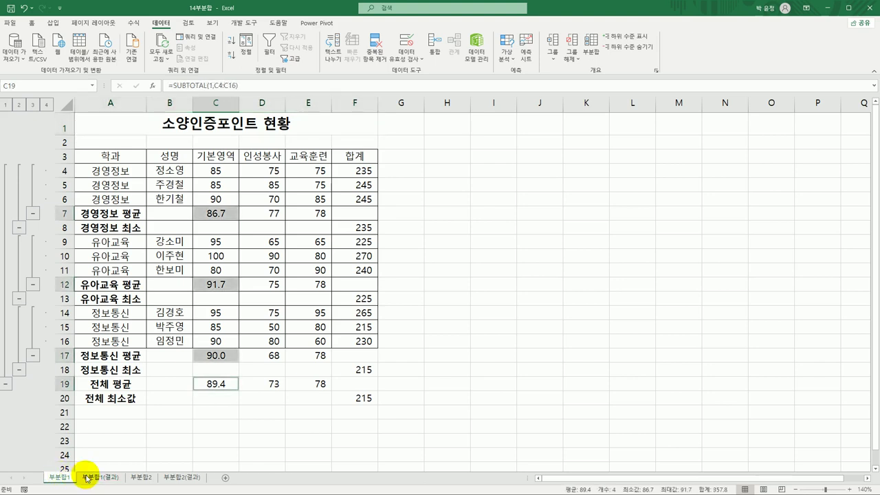
{"action": "left_click", "coordinate": [87, 478]}
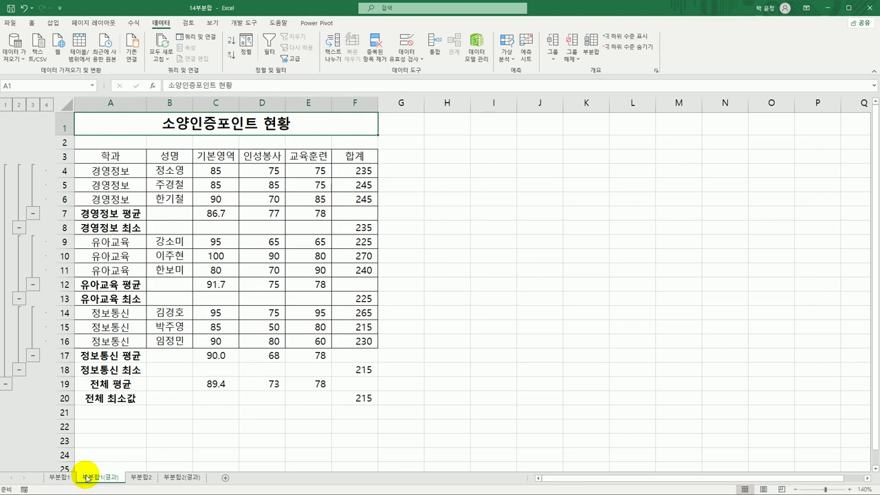
{"action": "left_click", "coordinate": [139, 478]}
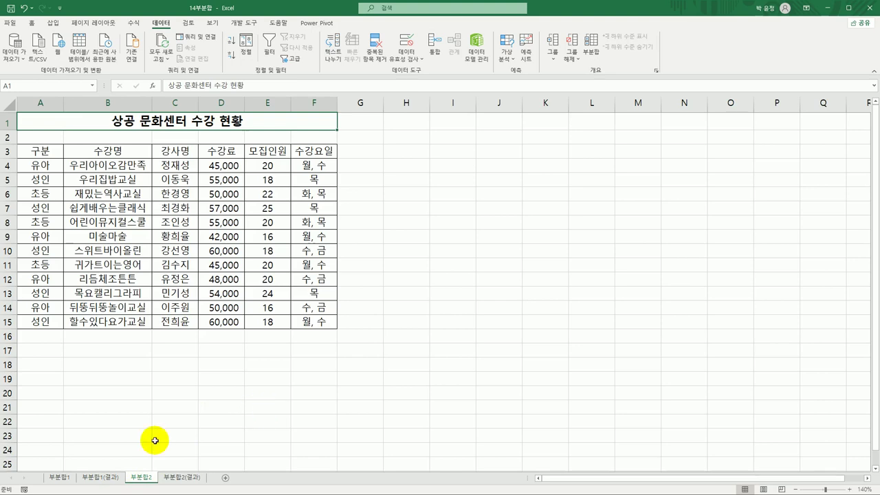
Begin a custom sort of the 부분합2 table with 구분 as the first sort level, by cell value in ascending order.
{"action": "left_click", "coordinate": [59, 477]}
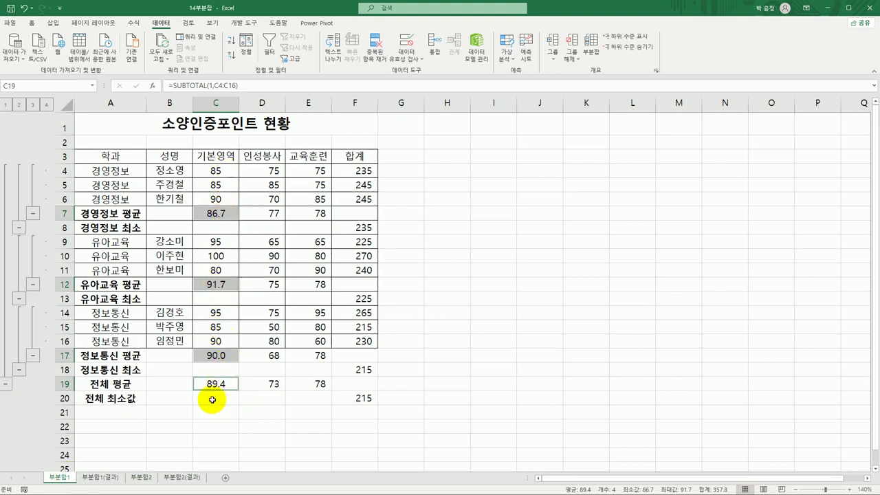
{"action": "left_click", "coordinate": [142, 476]}
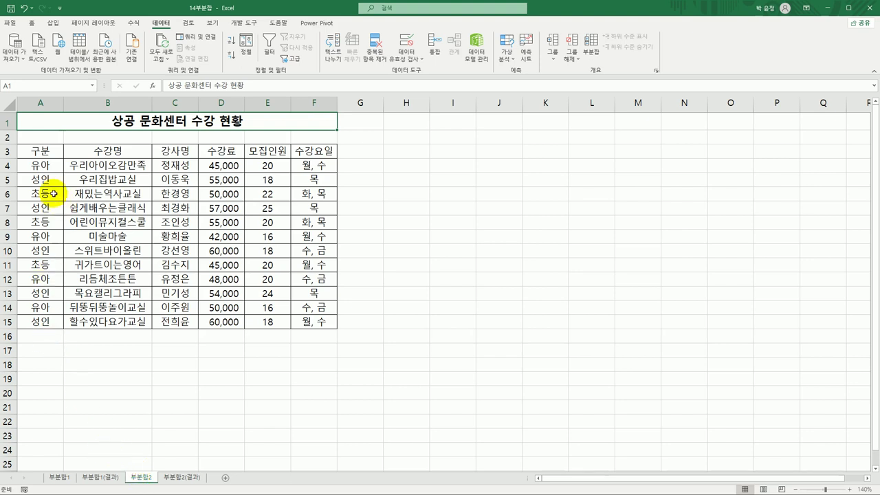
{"action": "left_click", "coordinate": [38, 148]}
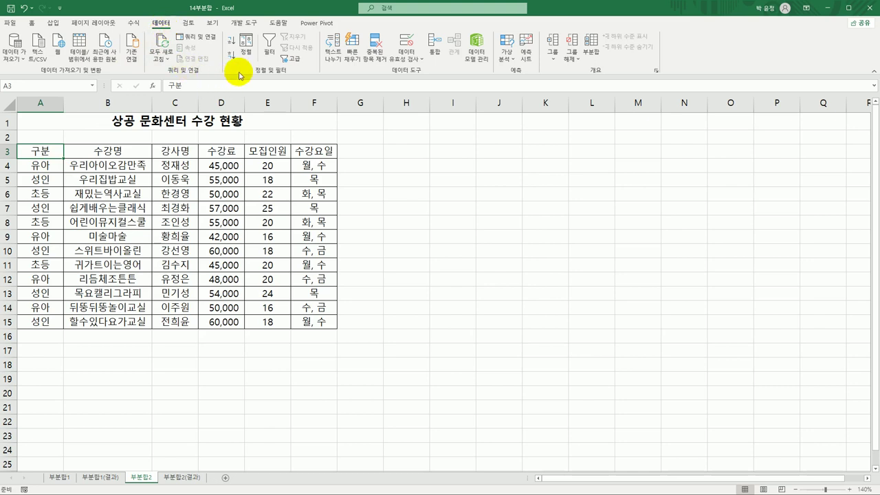
{"action": "left_click", "coordinate": [248, 49]}
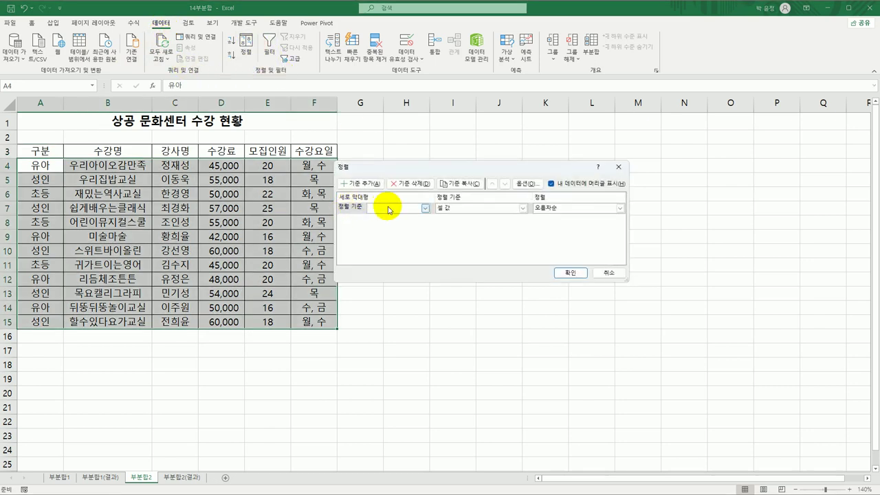
{"action": "left_click", "coordinate": [396, 209]}
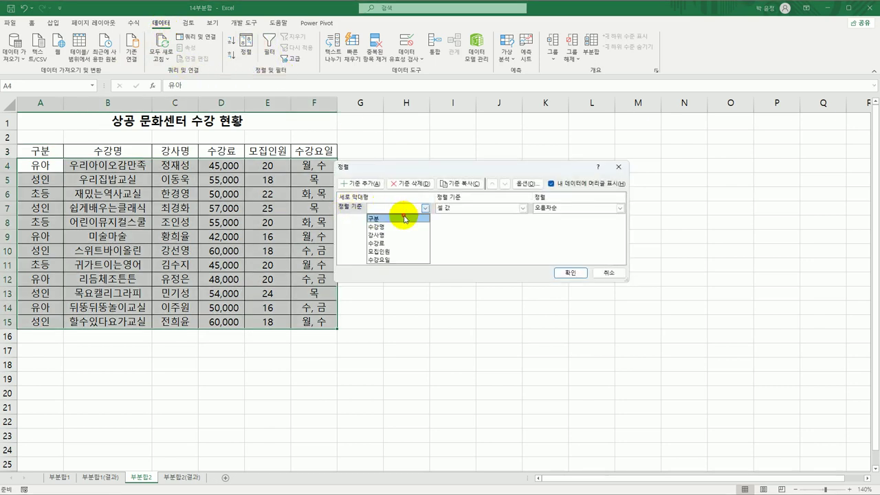
{"action": "left_click", "coordinate": [400, 218]}
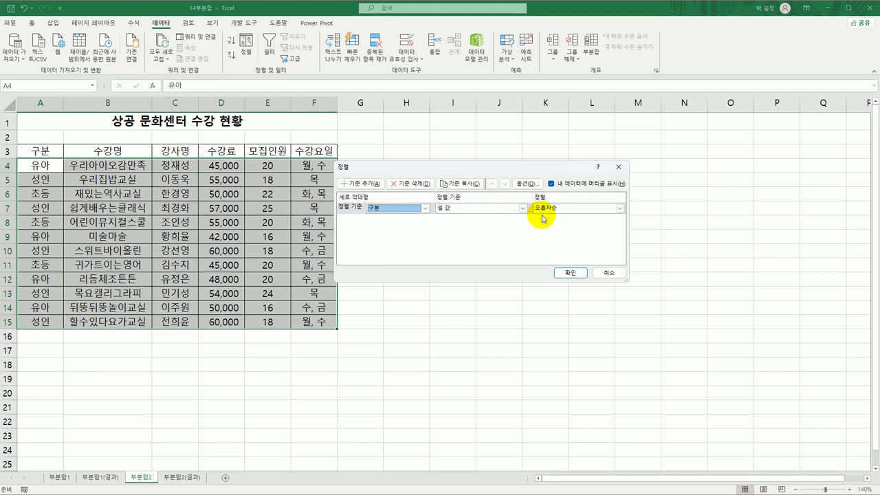
Add 수강료 in descending order (내림차순) as the second sort level and apply the sort to the table.
{"action": "left_click", "coordinate": [359, 184]}
{"action": "left_click_drag", "start_coordinate": [414, 169], "coordinate": [431, 145]}
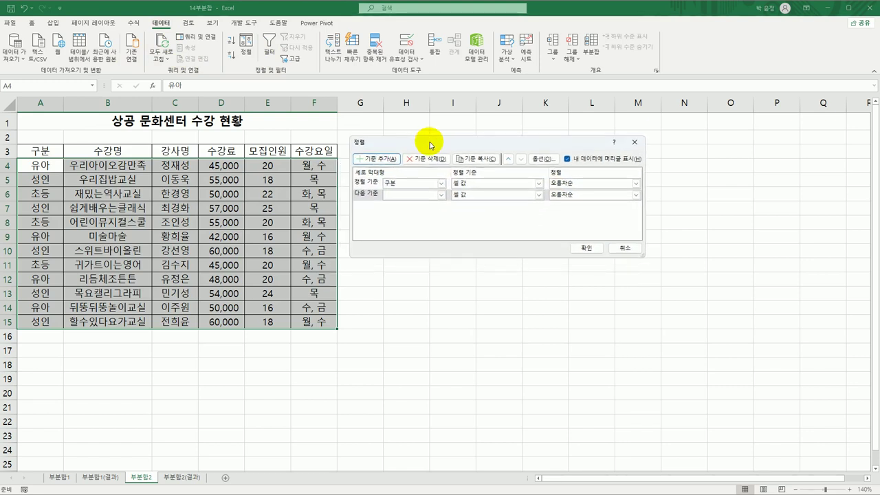
{"action": "left_click", "coordinate": [441, 194]}
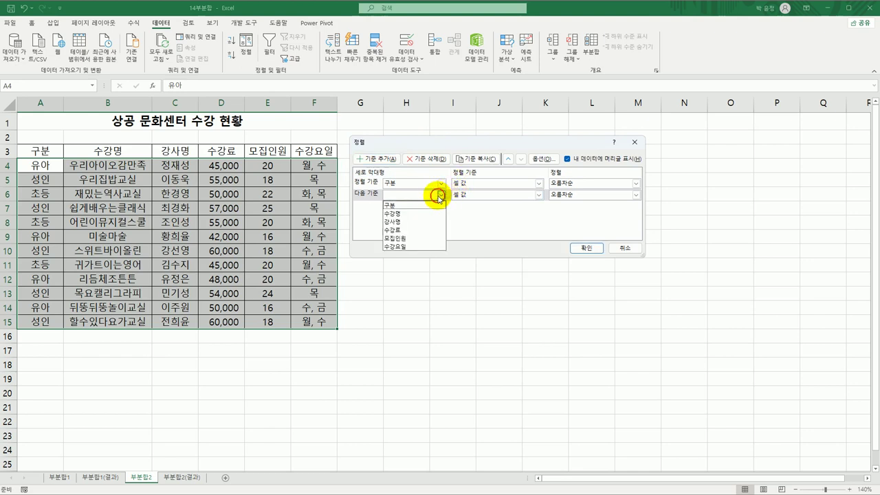
{"action": "left_click", "coordinate": [420, 230]}
{"action": "left_click", "coordinate": [610, 196]}
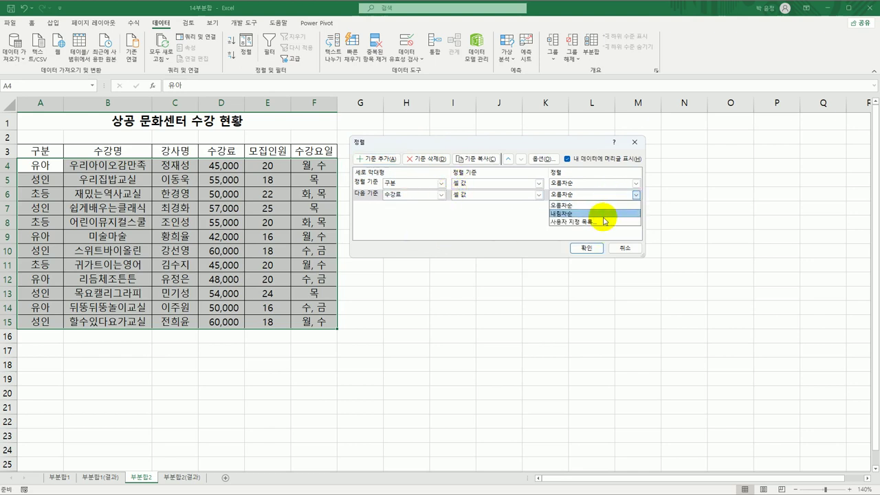
{"action": "left_click", "coordinate": [604, 215]}
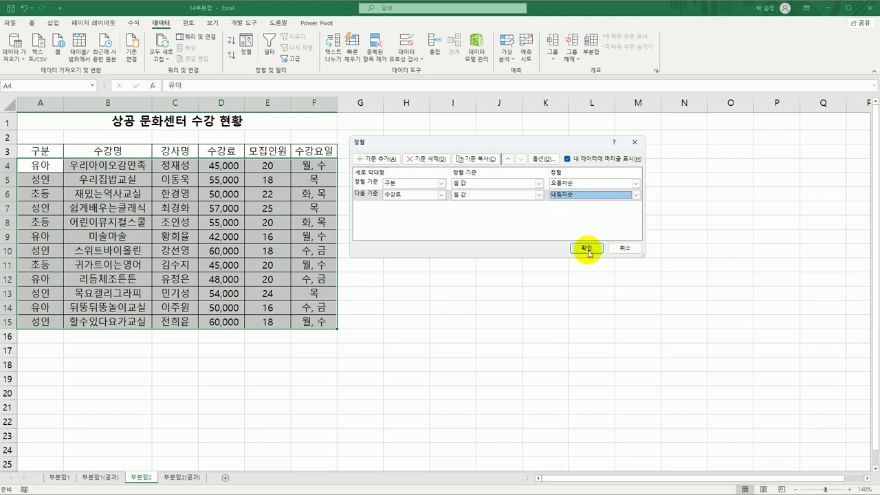
{"action": "left_click", "coordinate": [585, 248]}
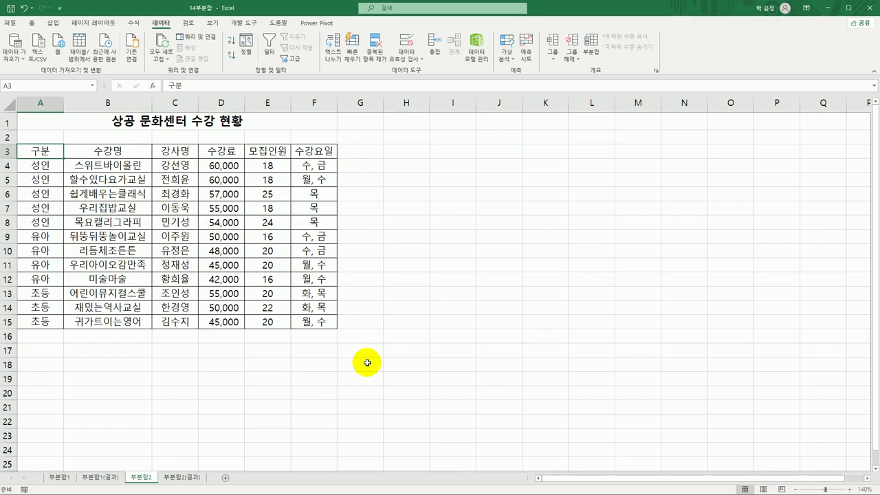
Add subtotals grouped by 구분 that use the average (평균) function on 수강료 only.
{"action": "left_click", "coordinate": [590, 49]}
{"action": "left_click_drag", "start_coordinate": [475, 117], "coordinate": [420, 153]}
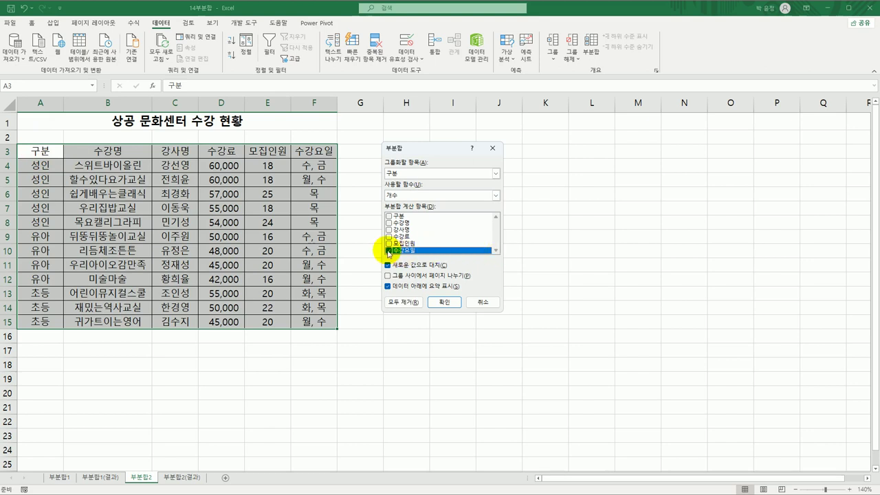
{"action": "left_click", "coordinate": [389, 250]}
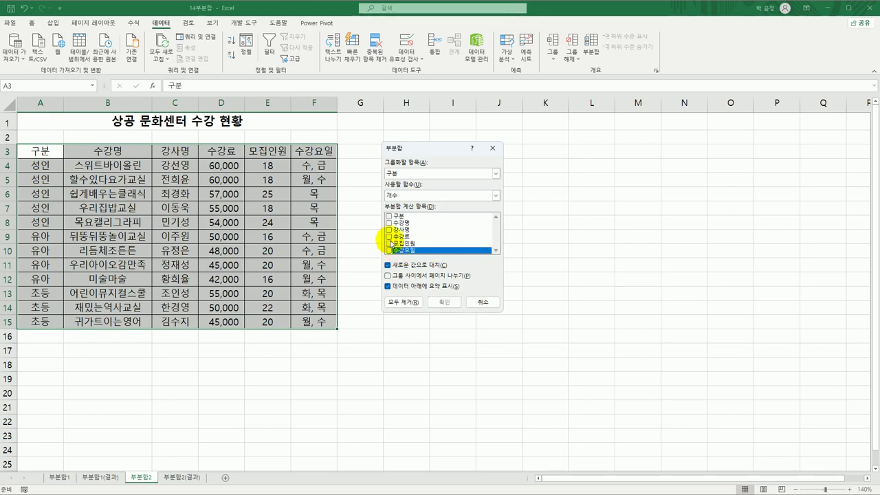
{"action": "left_click", "coordinate": [389, 237]}
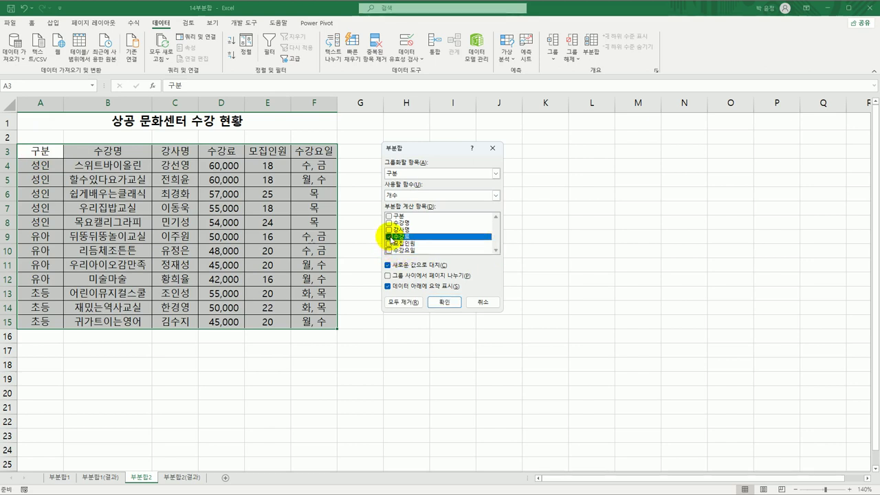
{"action": "left_click", "coordinate": [407, 195]}
{"action": "left_click", "coordinate": [412, 216]}
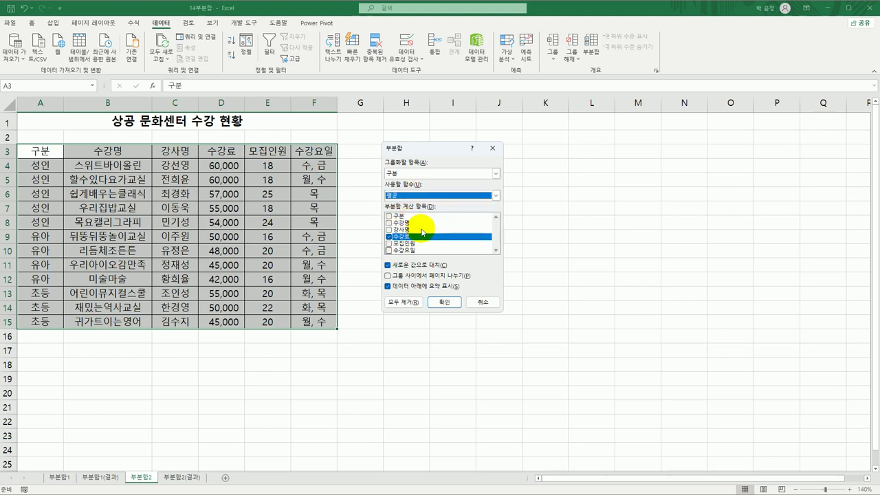
{"action": "left_click", "coordinate": [444, 302]}
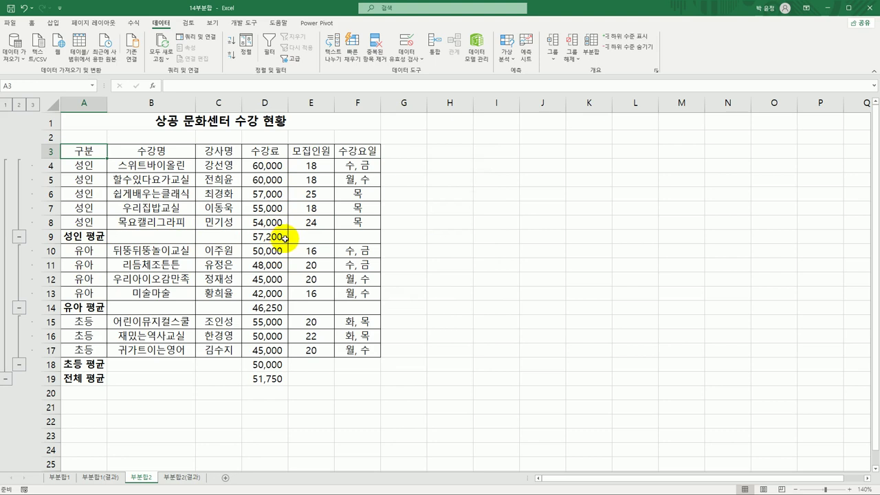
Add 구분 subtotals with the sum (합계) function for 모집인원 only, keeping the existing average subtotals instead of replacing them.
{"action": "left_click", "coordinate": [594, 53]}
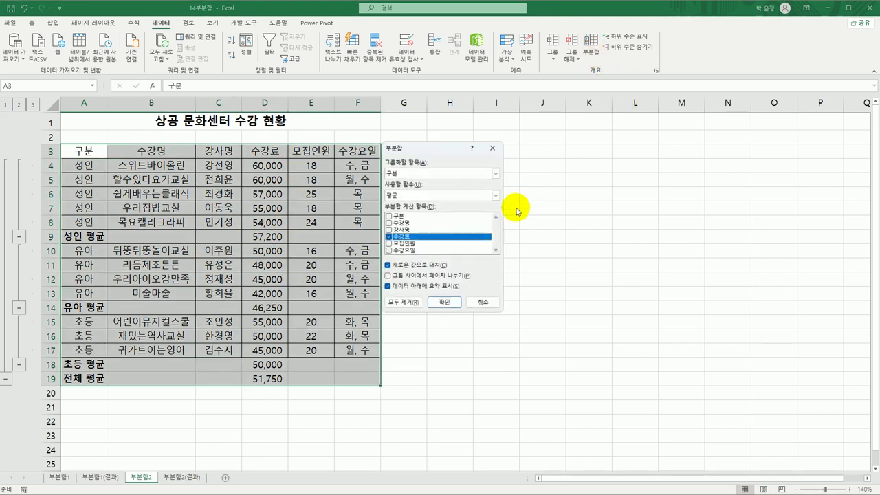
{"action": "left_click_drag", "start_coordinate": [428, 143], "coordinate": [489, 152]}
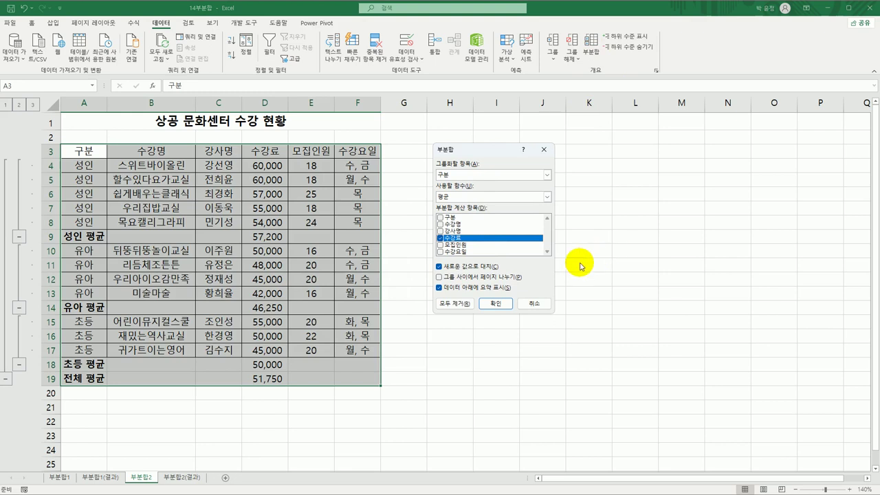
{"action": "left_click", "coordinate": [441, 239]}
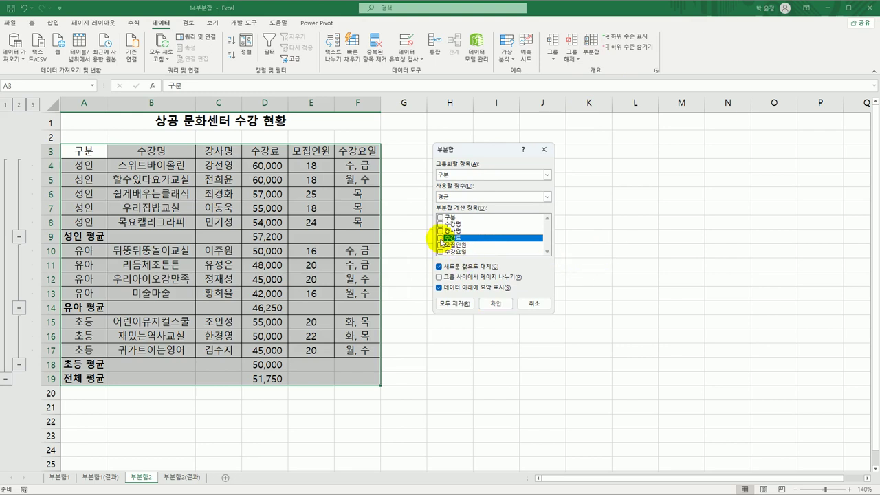
{"action": "left_click", "coordinate": [440, 245]}
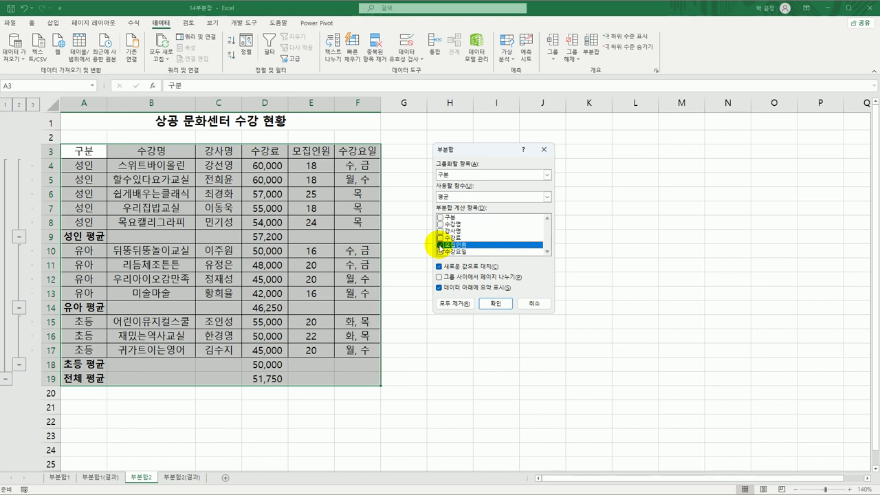
{"action": "left_click", "coordinate": [477, 200]}
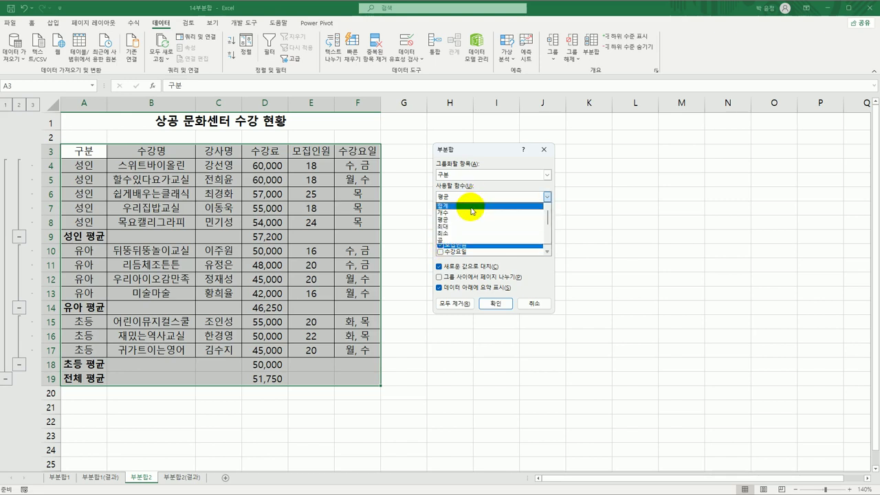
{"action": "left_click", "coordinate": [470, 207]}
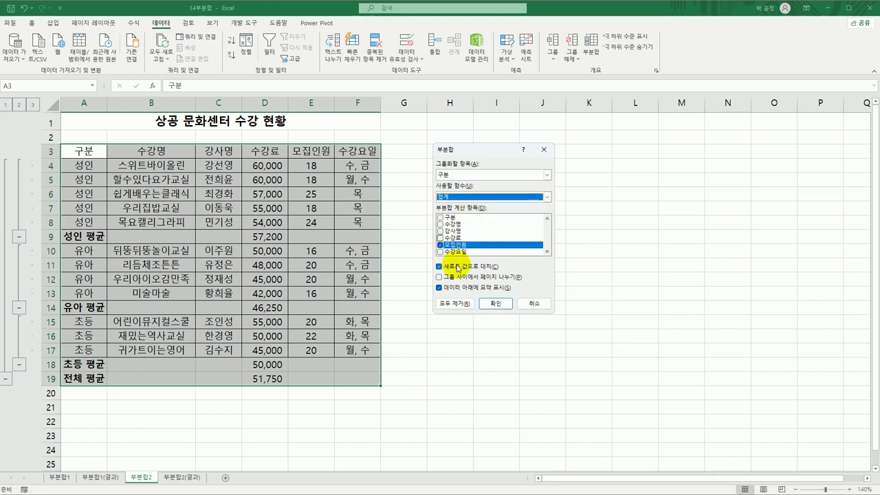
{"action": "left_click", "coordinate": [455, 266]}
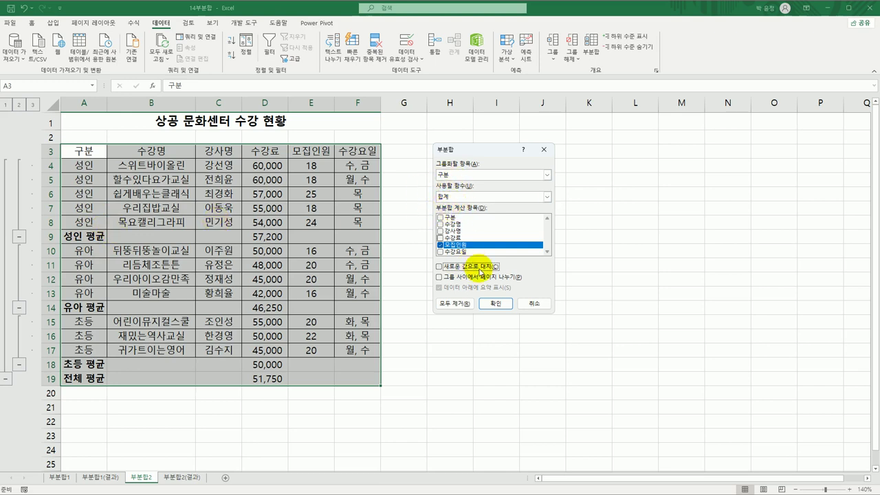
{"action": "left_click", "coordinate": [507, 305]}
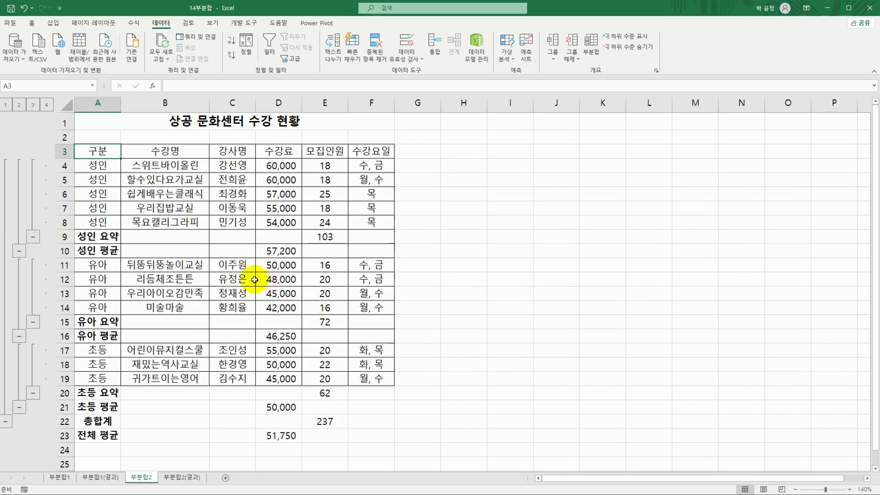
Check the 요약 labels of the sum subtotal rows in cells A9, A15 and A20.
{"action": "left_click", "coordinate": [99, 236]}
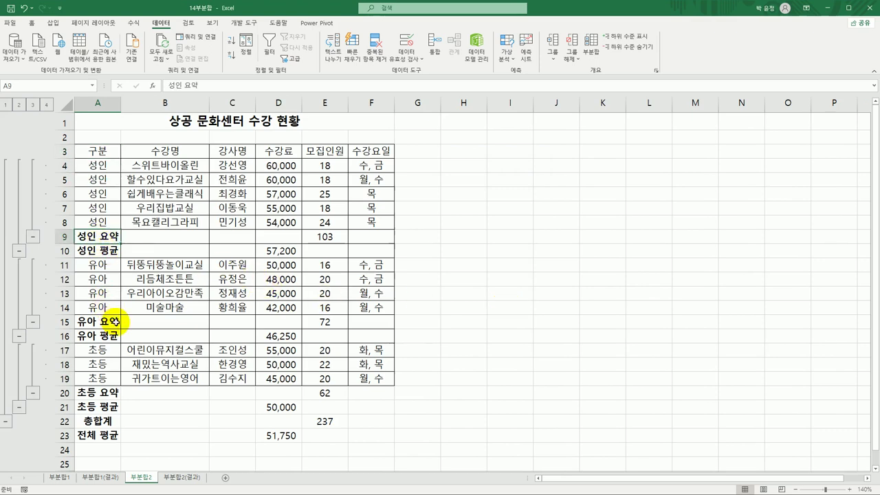
{"action": "left_click", "coordinate": [117, 321]}
{"action": "left_click", "coordinate": [114, 393]}
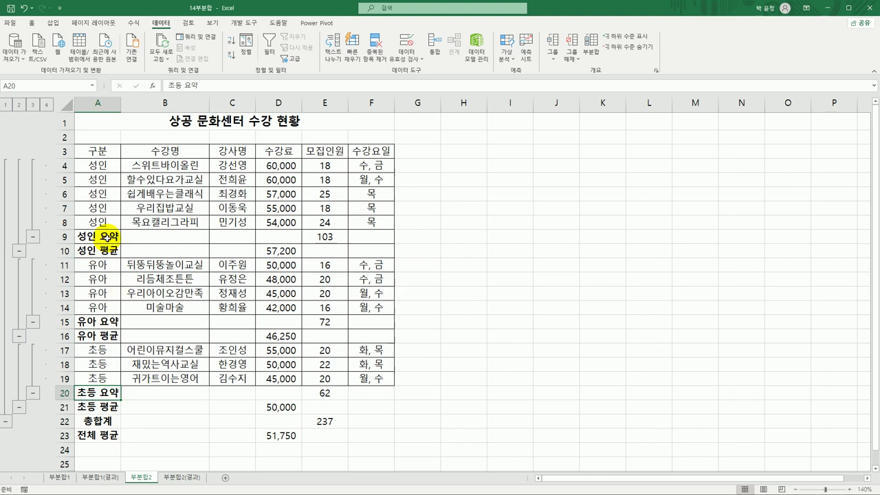
{"action": "left_click_drag", "start_coordinate": [108, 236], "coordinate": [104, 394]}
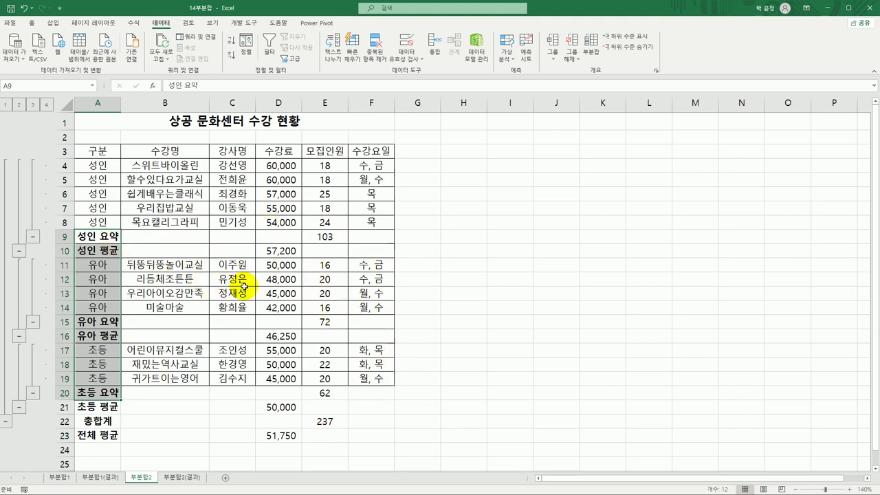
Replace every 요약 with 합계 in the subtotal labels of the range A9:A20.
{"action": "left_click_drag", "start_coordinate": [110, 236], "coordinate": [103, 394]}
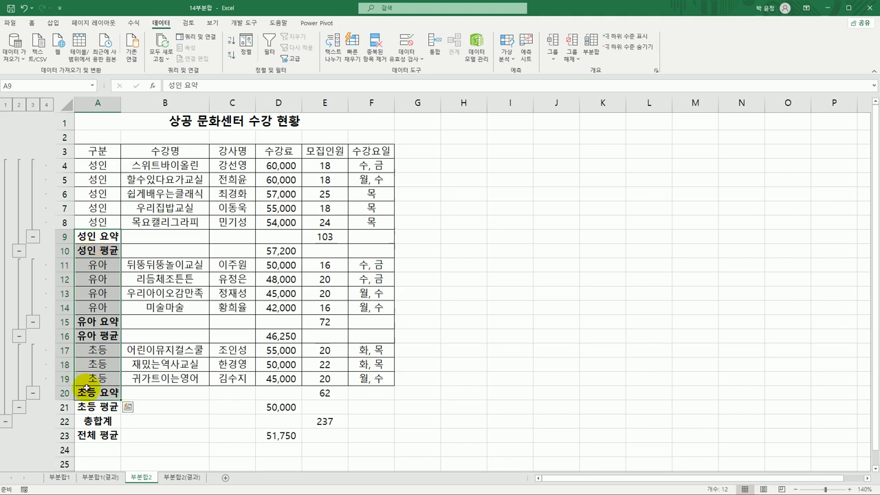
{"action": "left_click", "coordinate": [31, 23]}
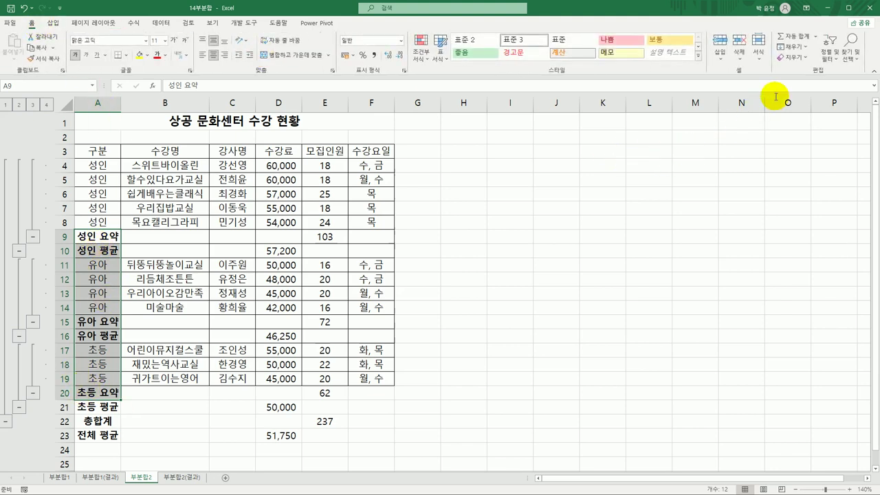
{"action": "left_click", "coordinate": [852, 46]}
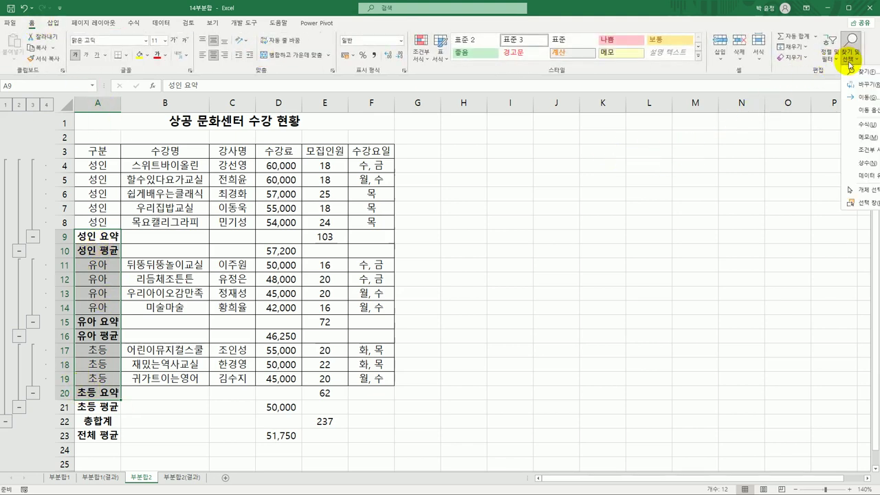
{"action": "left_click", "coordinate": [849, 84]}
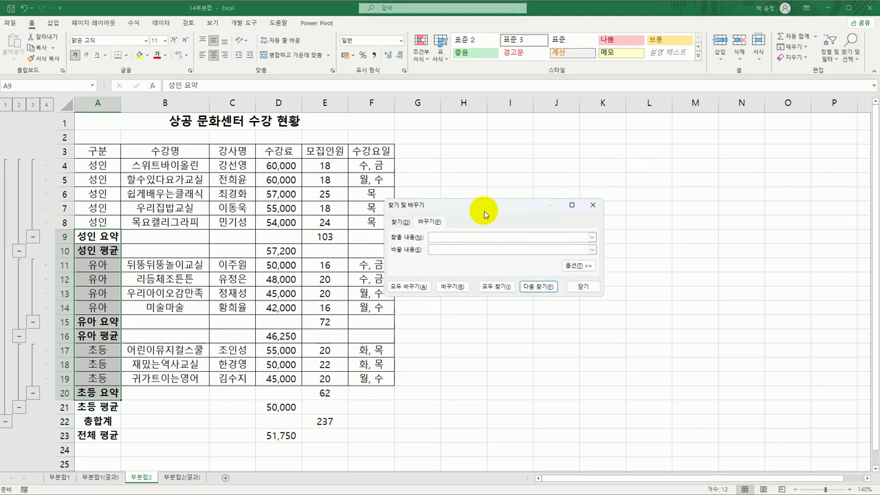
{"action": "left_click_drag", "start_coordinate": [482, 203], "coordinate": [558, 177]}
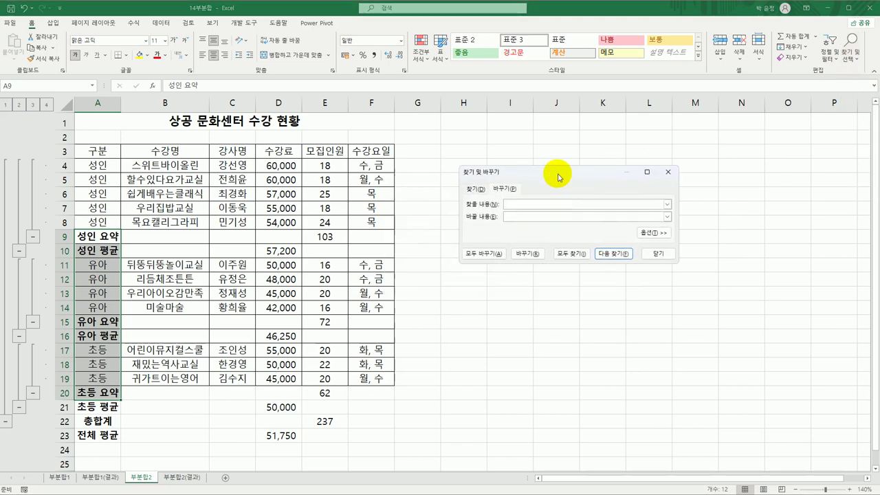
{"action": "type", "text": "요약"}
{"action": "key", "text": "Tab"}
{"action": "type", "text": "합계"}
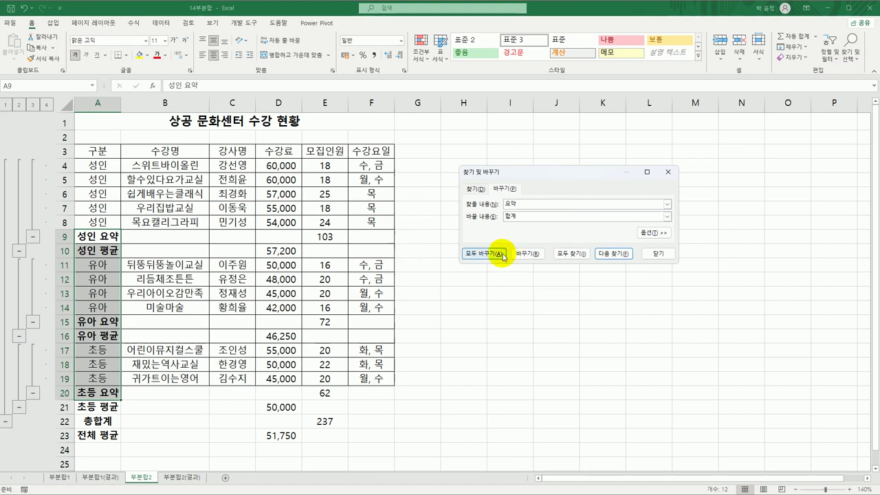
{"action": "left_click", "coordinate": [494, 256]}
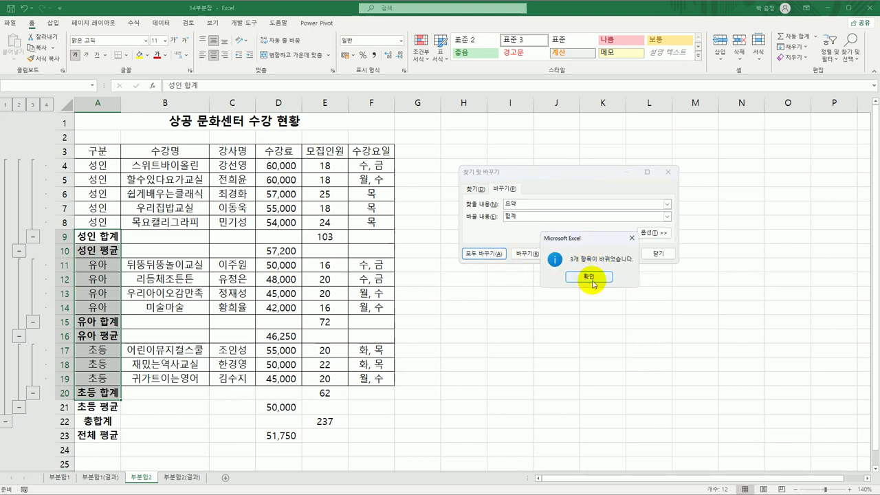
{"action": "left_click", "coordinate": [591, 277]}
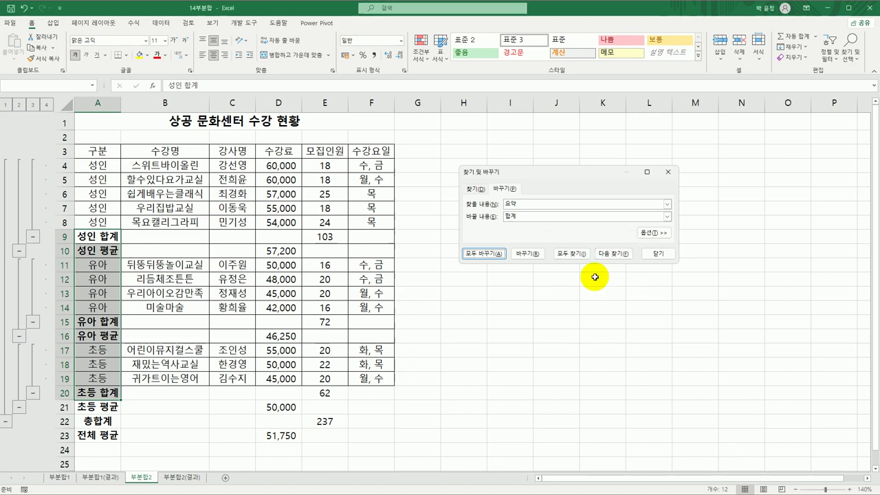
{"action": "left_click", "coordinate": [667, 255]}
{"action": "left_click", "coordinate": [617, 337]}
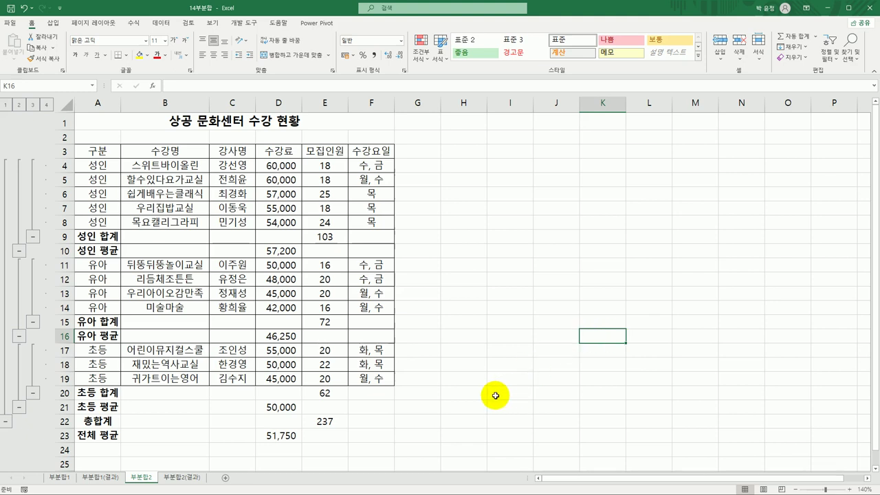
Compare the finished 부분합2 sheet with the 부분합2(결과) sheet.
{"action": "left_click", "coordinate": [191, 479]}
{"action": "left_click", "coordinate": [142, 478]}
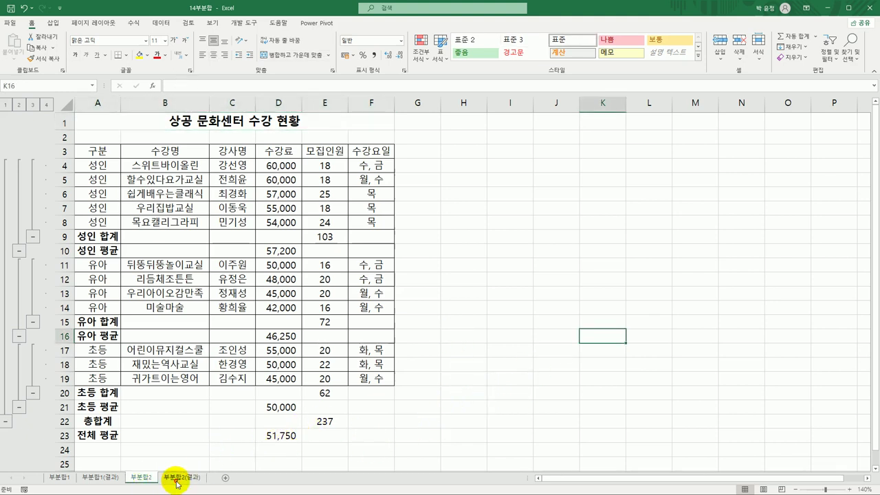
{"action": "left_click", "coordinate": [181, 478]}
{"action": "left_click", "coordinate": [142, 478]}
{"action": "left_click", "coordinate": [181, 479]}
{"action": "left_click", "coordinate": [504, 461]}
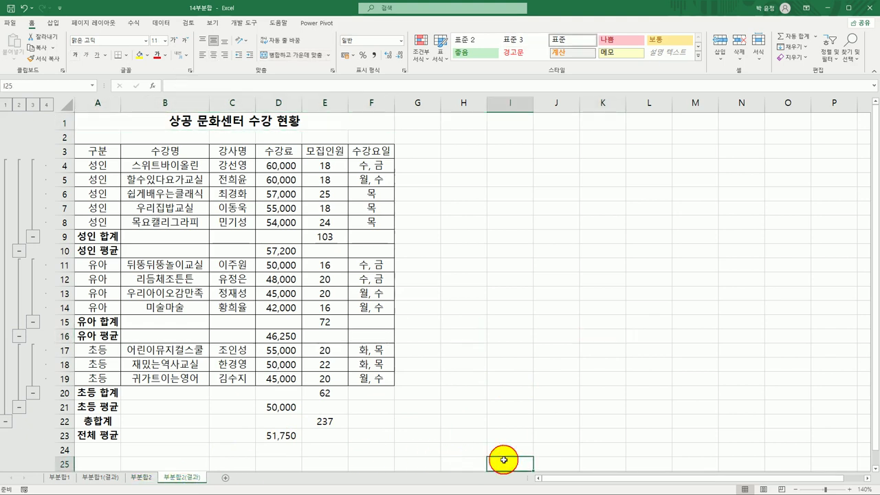